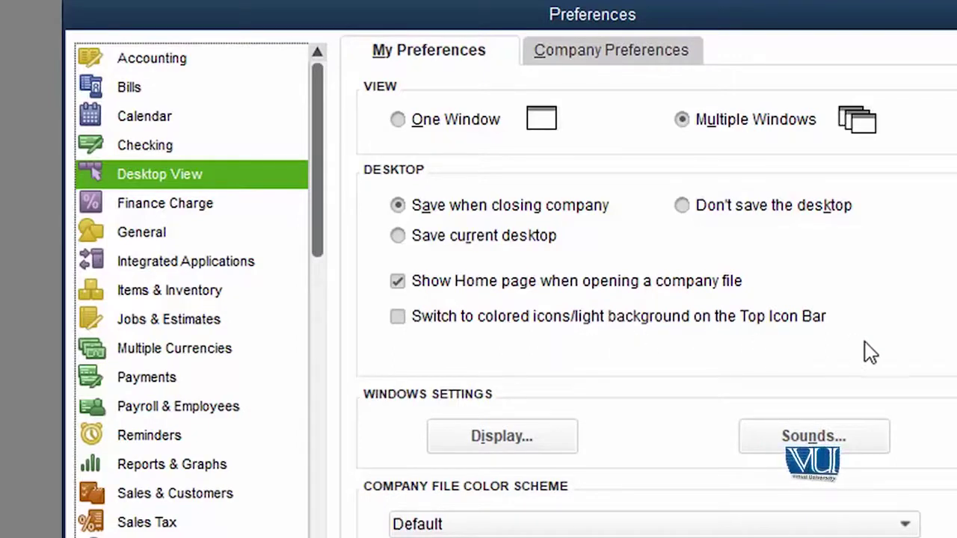
Enable colored icons on a light background for the Top Icon Bar in Desktop View preferences
click(398, 320)
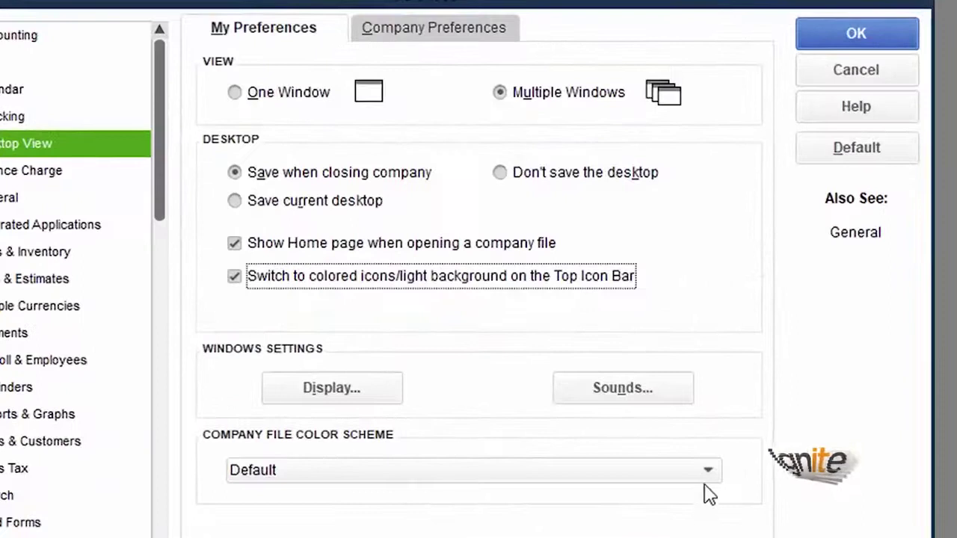
Choose Green-Forest as the company file color scheme, turning the window frame green
click(709, 471)
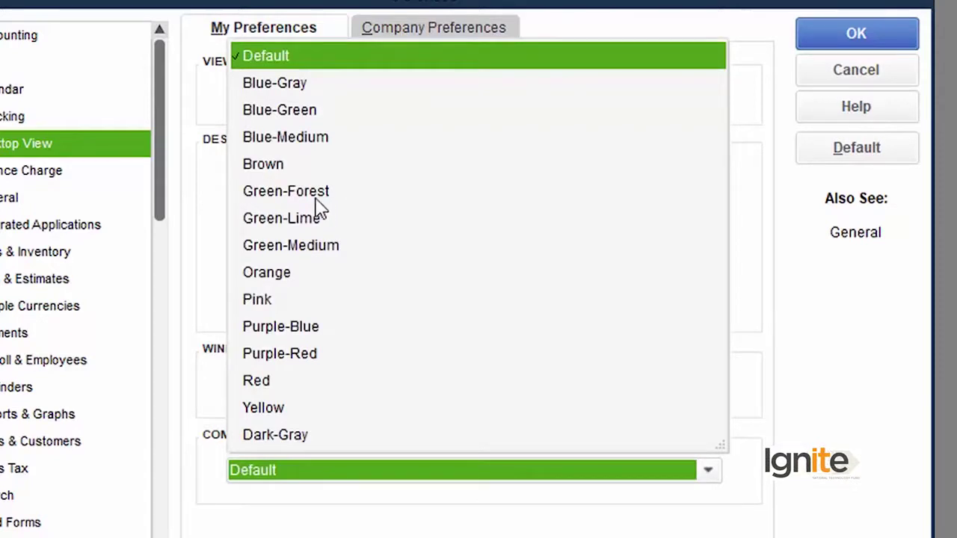
click(315, 200)
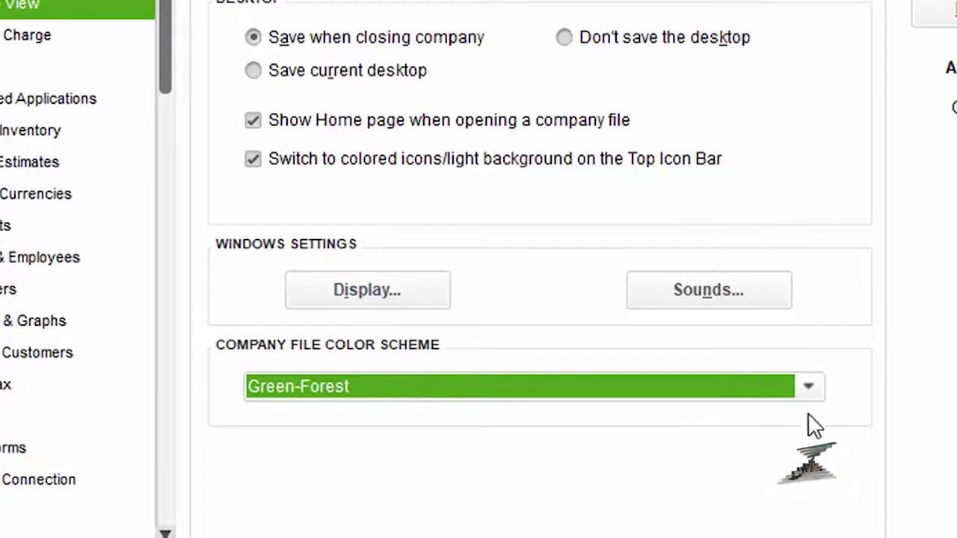
click(806, 389)
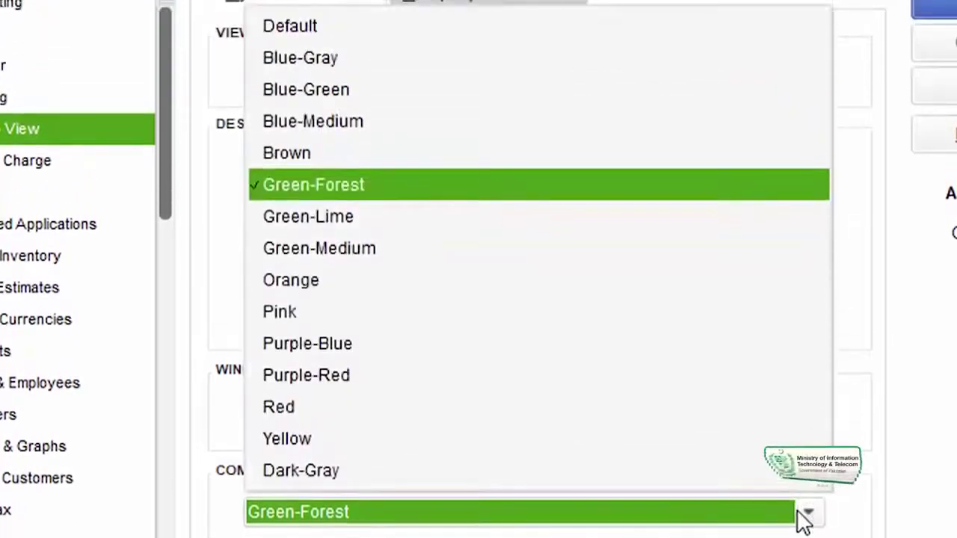
key(Escape)
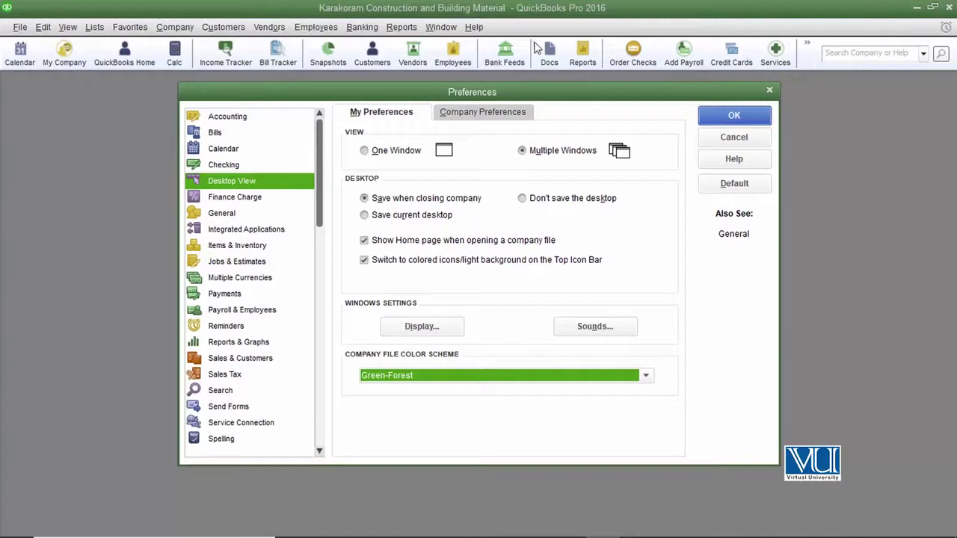
Confirm the Desktop View preference changes with OK to save and close Preferences
click(733, 115)
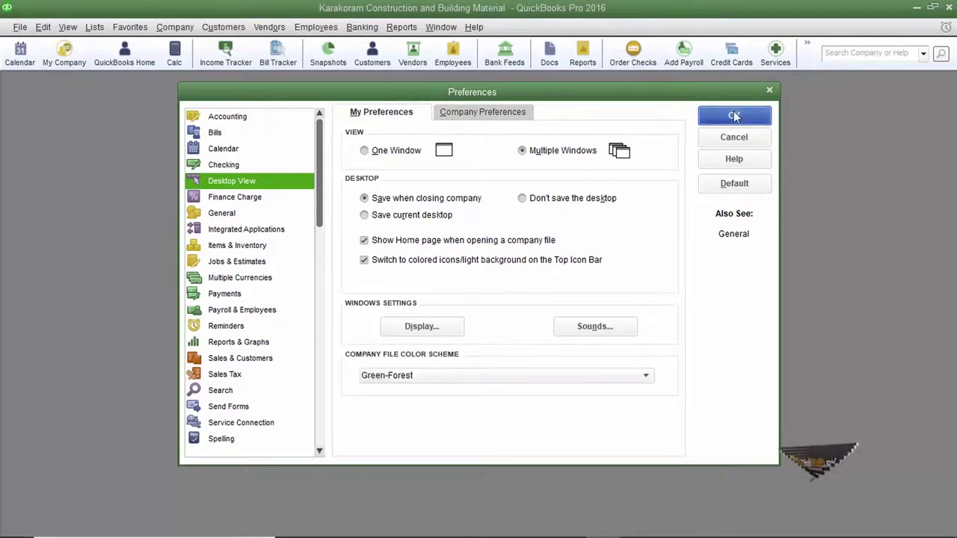